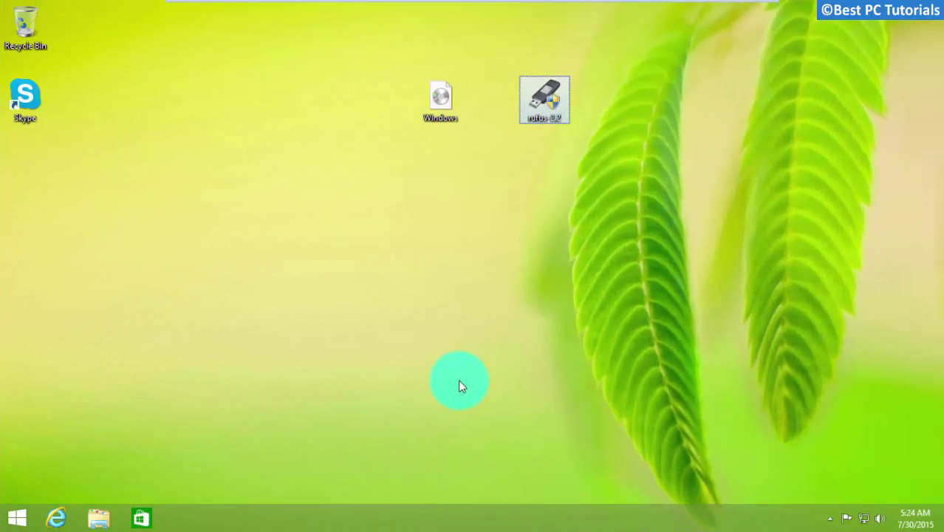
Locate the Windows disc image file, then launch Rufus with administrator permission.
{"action": "double_click", "coordinate": [431, 111]}
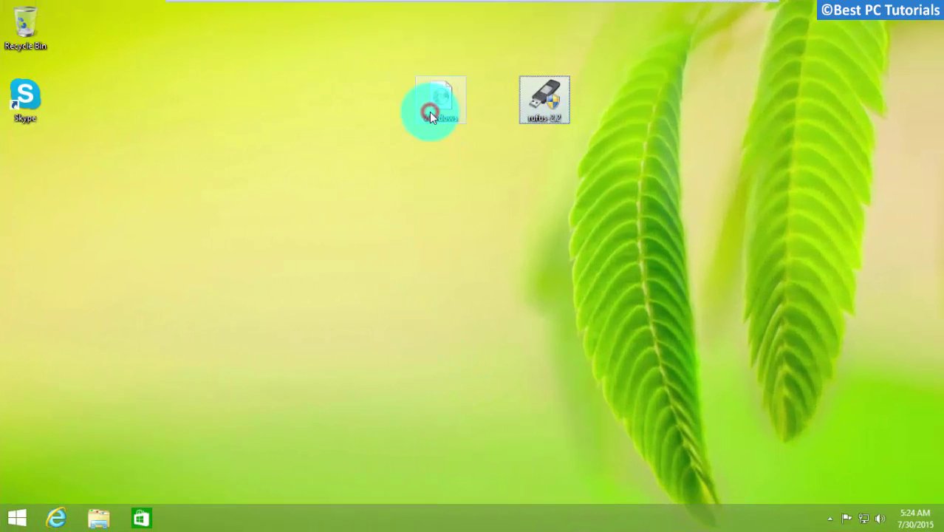
{"action": "left_click", "coordinate": [433, 96]}
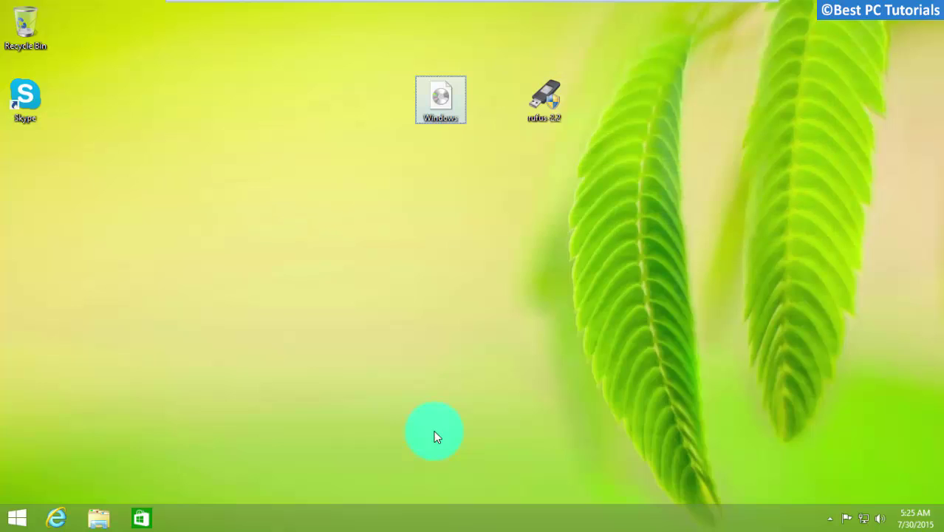
{"action": "double_click", "coordinate": [545, 119]}
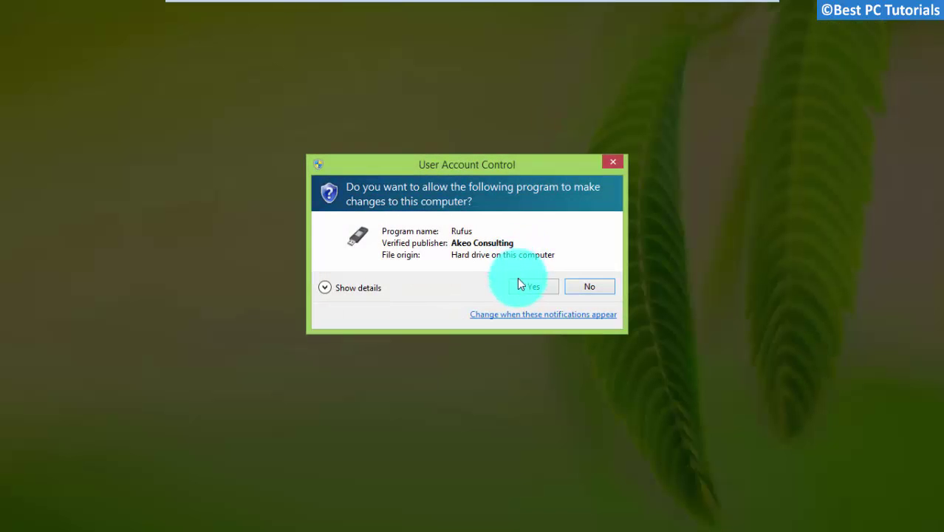
{"action": "left_click", "coordinate": [519, 281]}
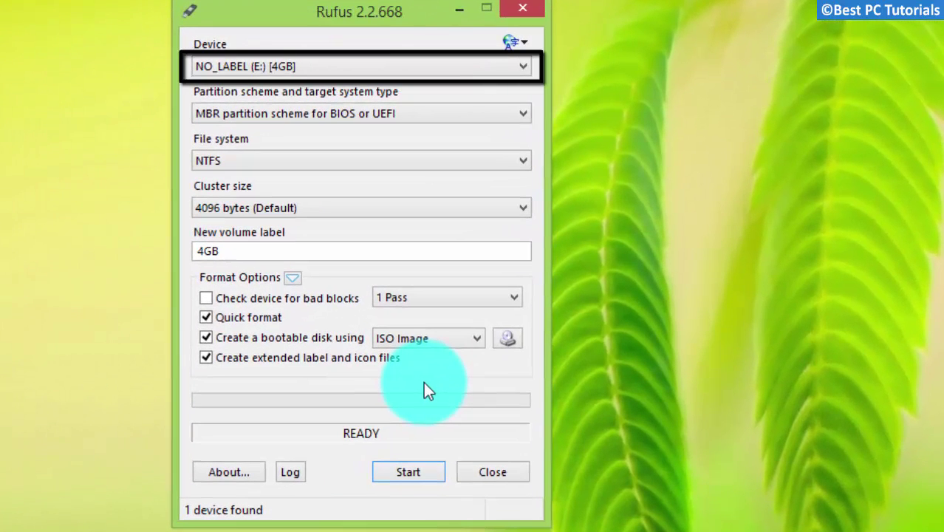
Keep the 4GB USB drive as the target and leave MBR partitioning unchanged.
{"action": "left_click", "coordinate": [251, 65]}
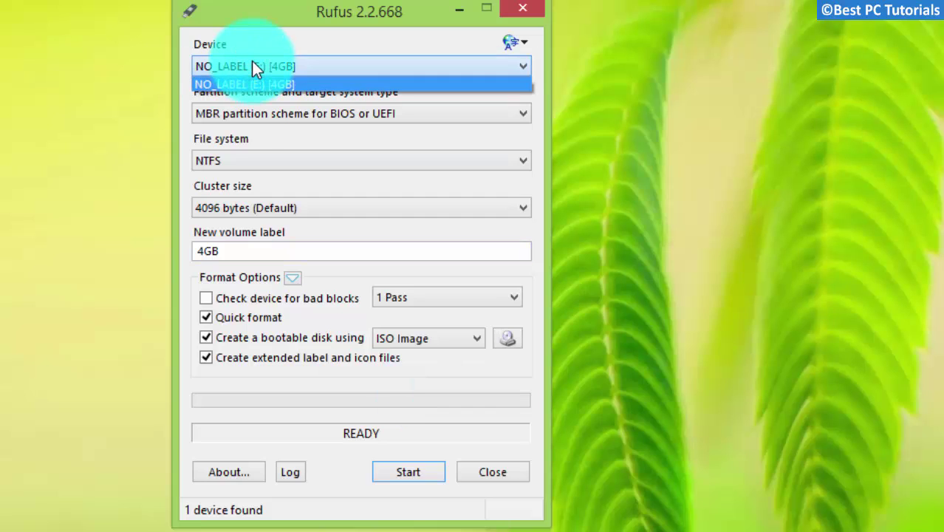
{"action": "left_click", "coordinate": [247, 84]}
{"action": "left_click", "coordinate": [240, 112]}
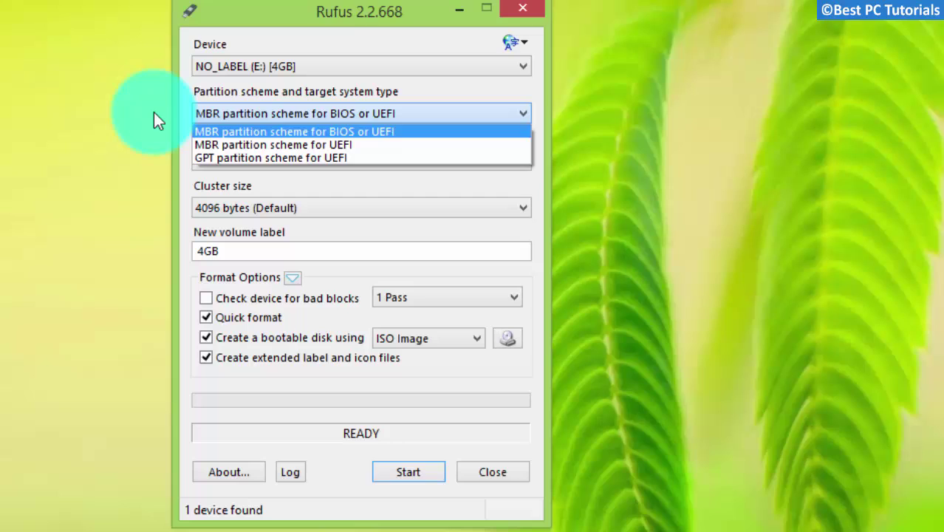
{"action": "left_click", "coordinate": [154, 112]}
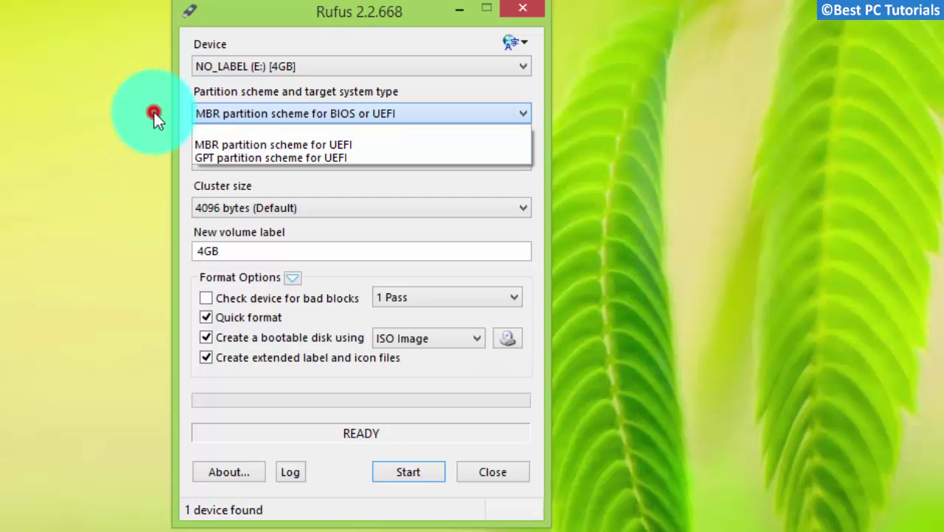
Load the Windows disc image into Rufus as the boot source.
{"action": "left_click", "coordinate": [479, 370]}
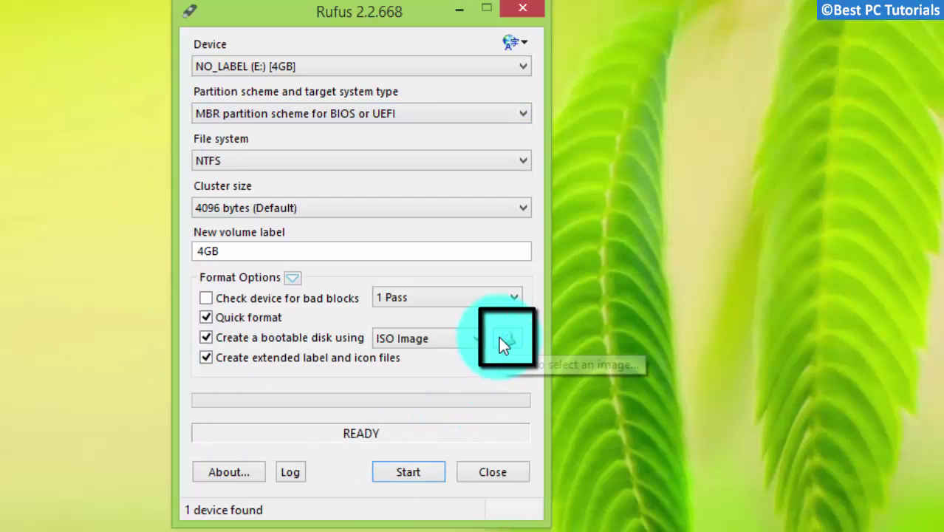
{"action": "left_click", "coordinate": [500, 338]}
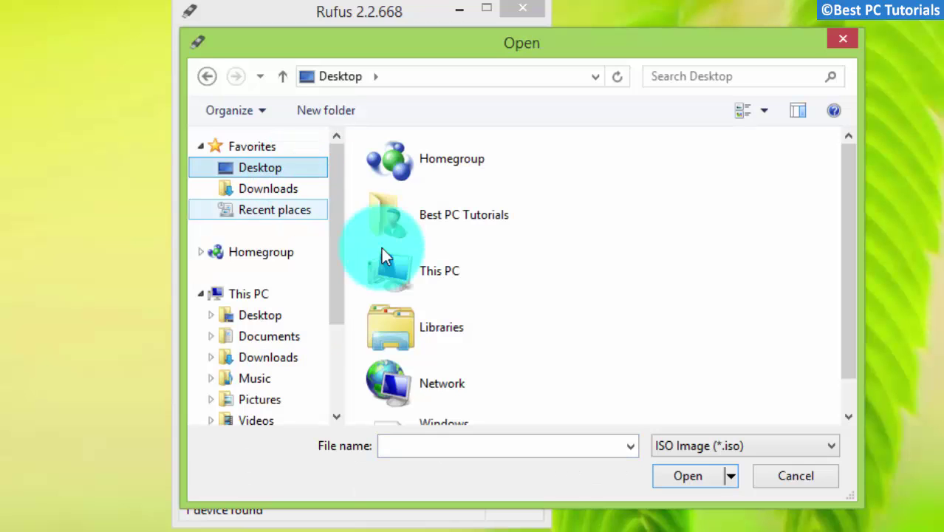
{"action": "left_click", "coordinate": [439, 334]}
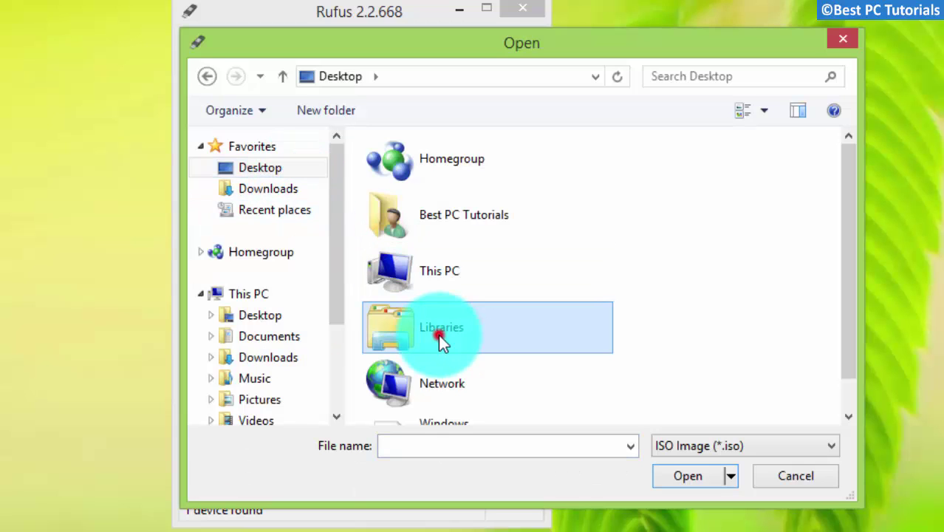
{"action": "scroll", "coordinate": [440, 344], "scroll_direction": "down", "scroll_amount": 1}
{"action": "left_click", "coordinate": [436, 406]}
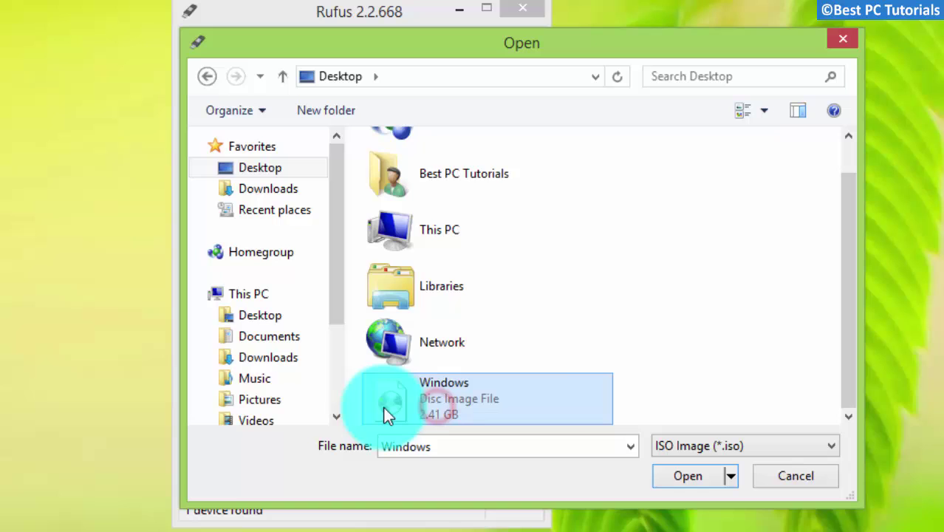
{"action": "left_click", "coordinate": [686, 476]}
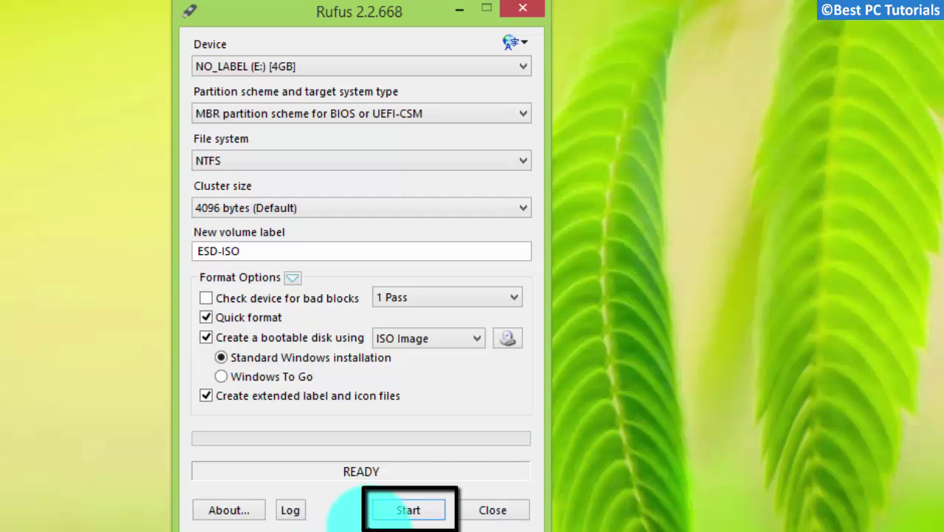
Write the Windows image to the ESD-ISO USB drive, confirming the data erase.
{"action": "left_click", "coordinate": [409, 510]}
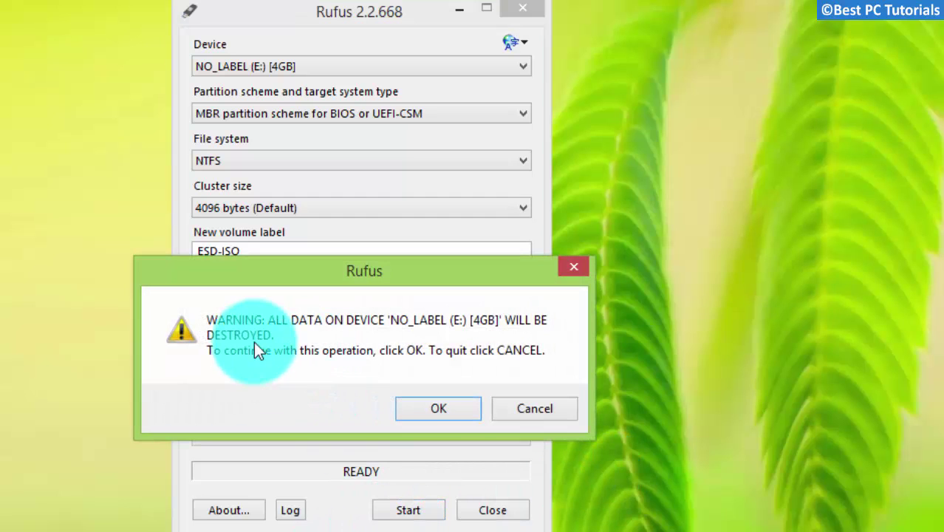
{"action": "left_click", "coordinate": [416, 418]}
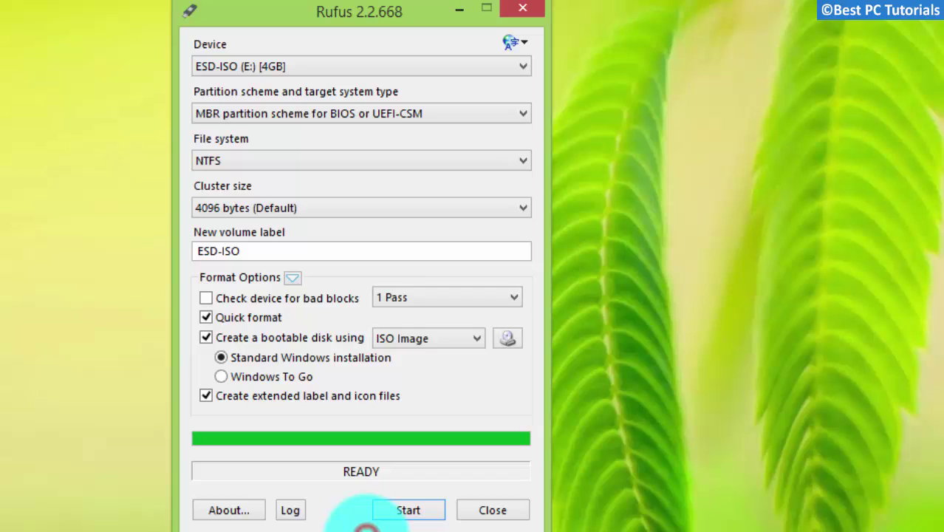
Close Rufus and restart the PC through Charms bar Settings > Power > Restart.
{"action": "left_click", "coordinate": [487, 514]}
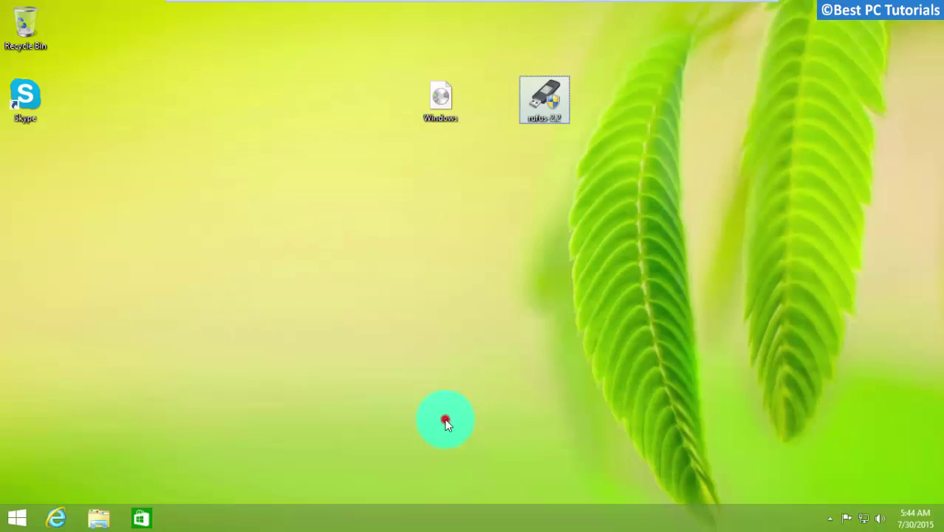
{"action": "left_click", "coordinate": [446, 421]}
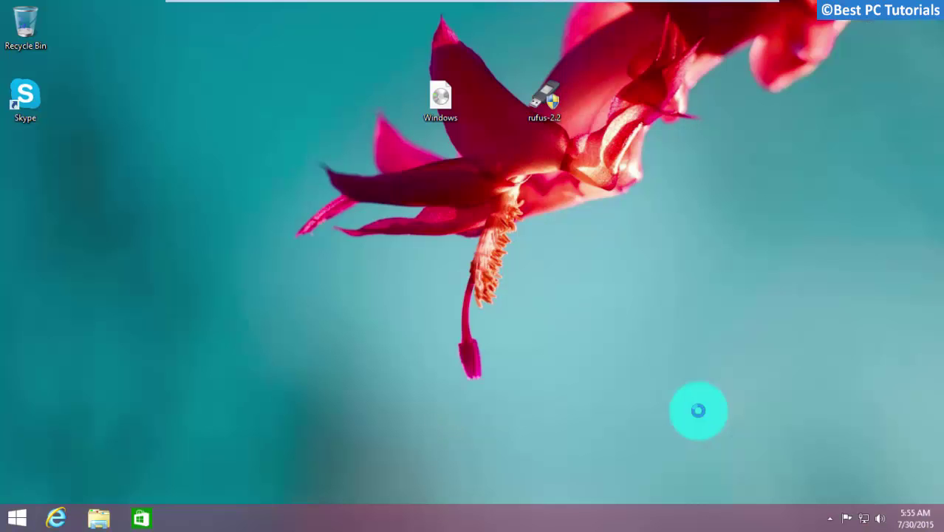
{"action": "mouse_move", "coordinate": [940, 527]}
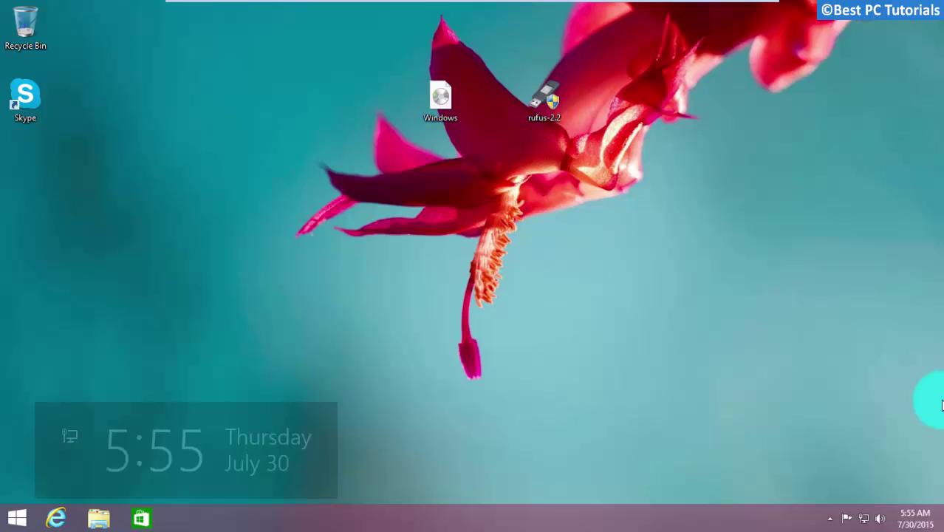
{"action": "left_click", "coordinate": [921, 418]}
{"action": "left_click", "coordinate": [835, 437]}
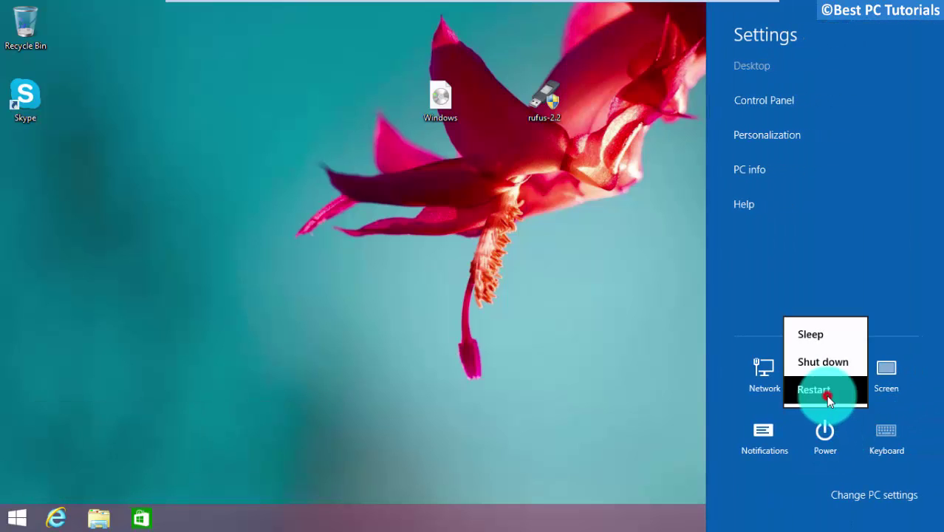
{"action": "left_click", "coordinate": [827, 399]}
{"action": "left_click", "coordinate": [516, 351]}
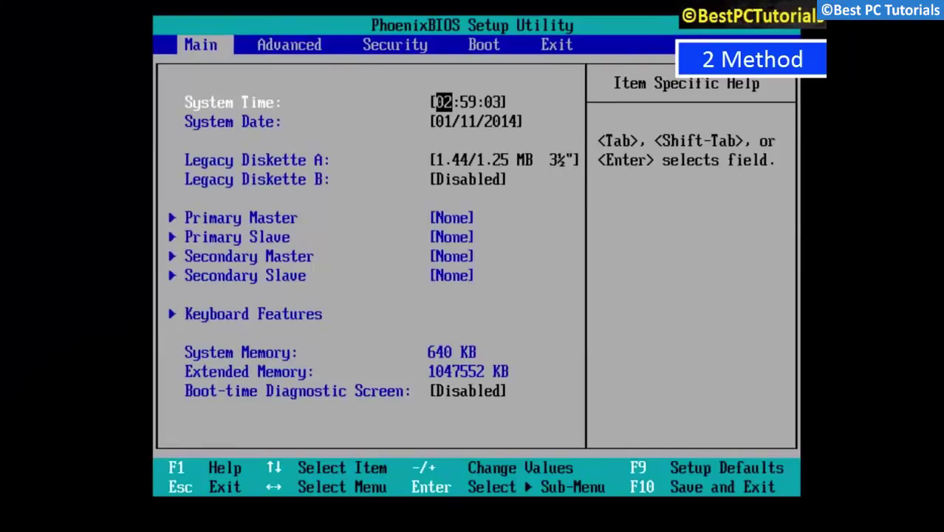
Move Removable Devices to the top of the BIOS boot order.
{"action": "key", "text": "Right"}
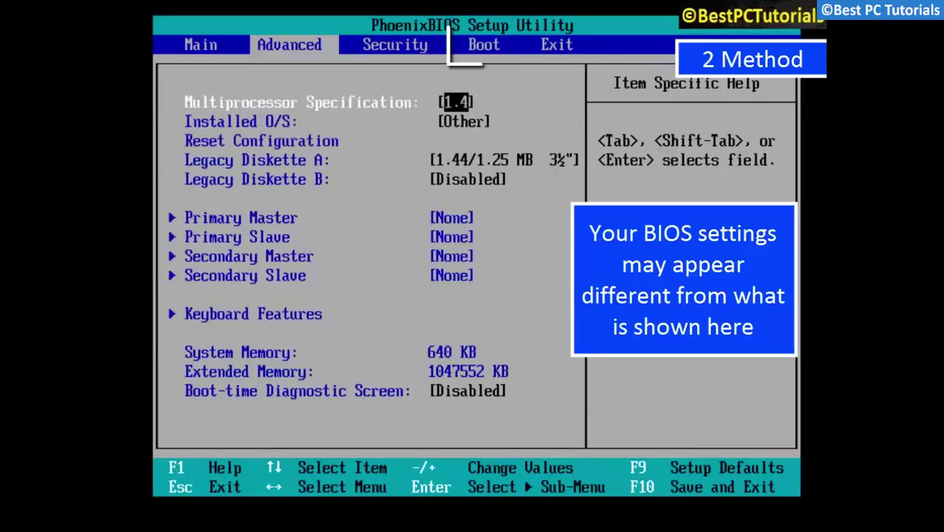
{"action": "key", "text": "Right"}
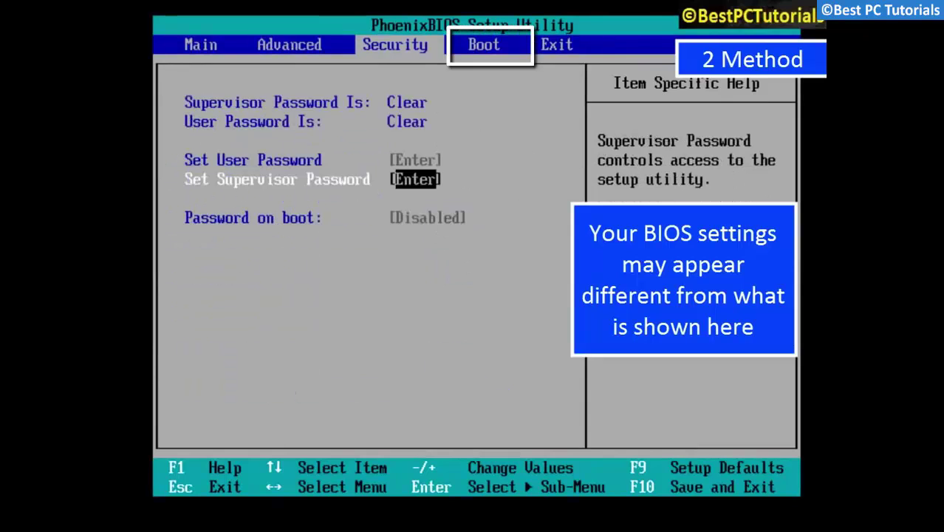
{"action": "key", "text": "Right"}
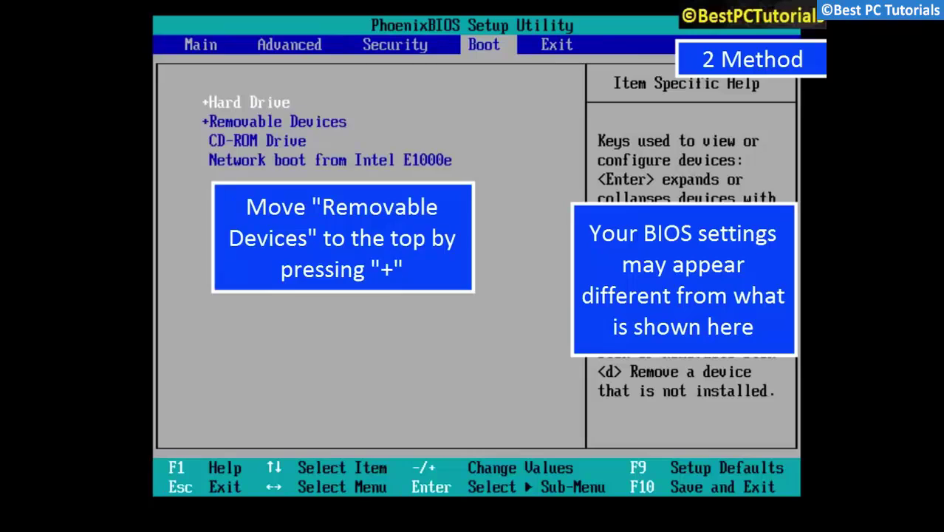
{"action": "key", "text": "Down"}
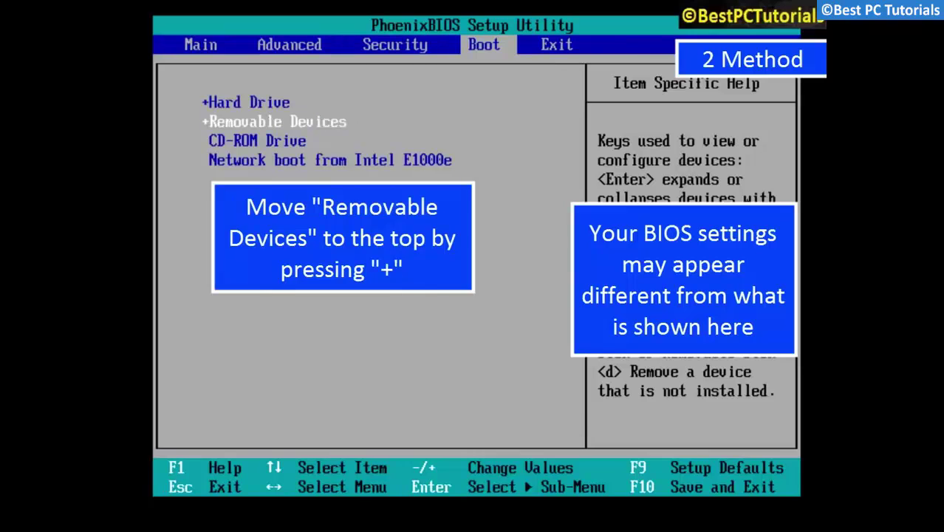
{"action": "key", "text": "plus"}
Save the BIOS configuration changes and exit.
{"action": "key", "text": "Right"}
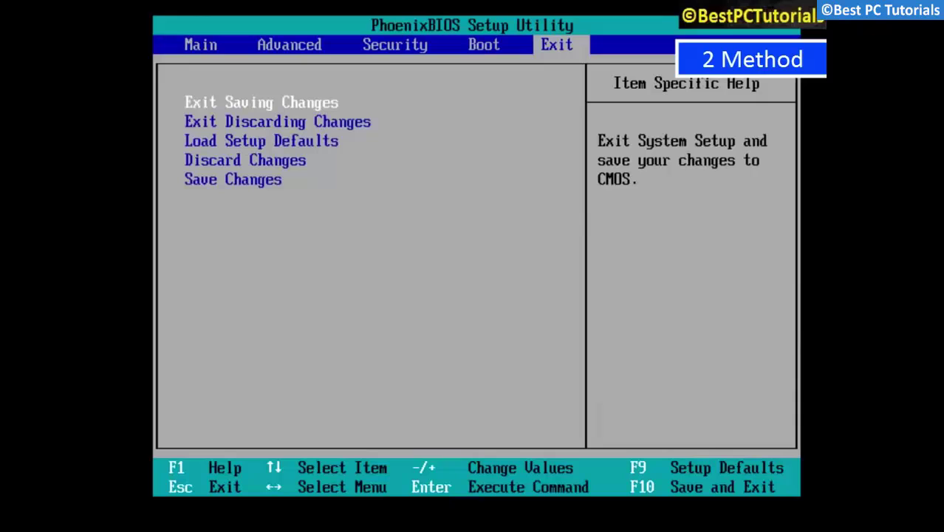
{"action": "key", "text": "Down"}
{"action": "key", "text": "Down"}
{"action": "key", "text": "Down"}
{"action": "key", "text": "Down"}
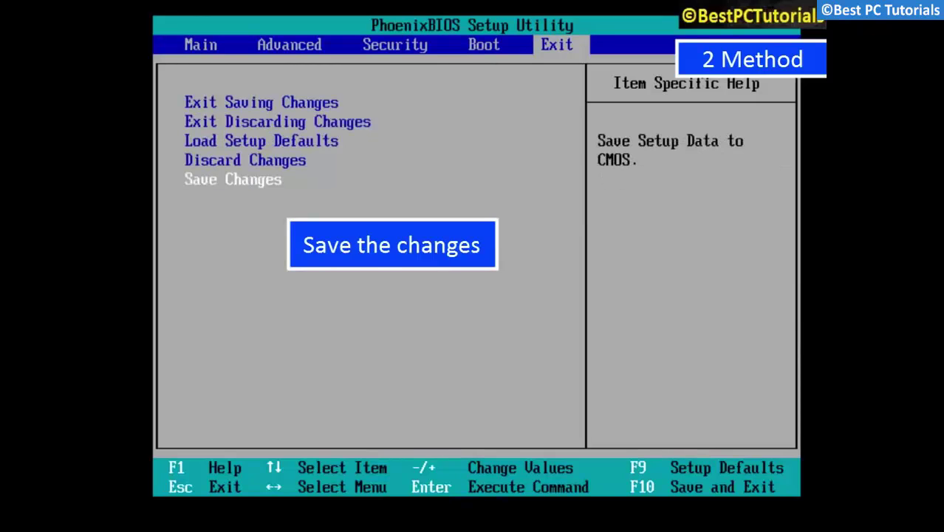
{"action": "key", "text": "Return"}
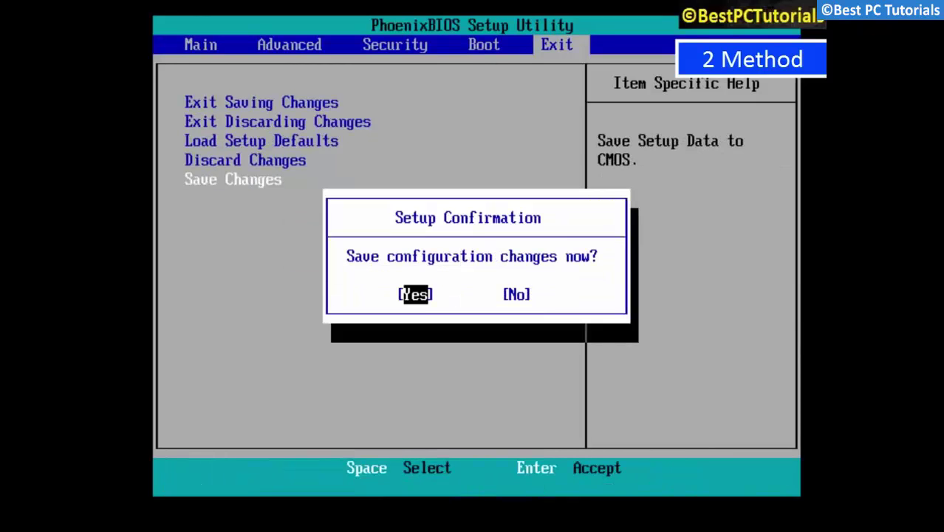
{"action": "key", "text": "Return"}
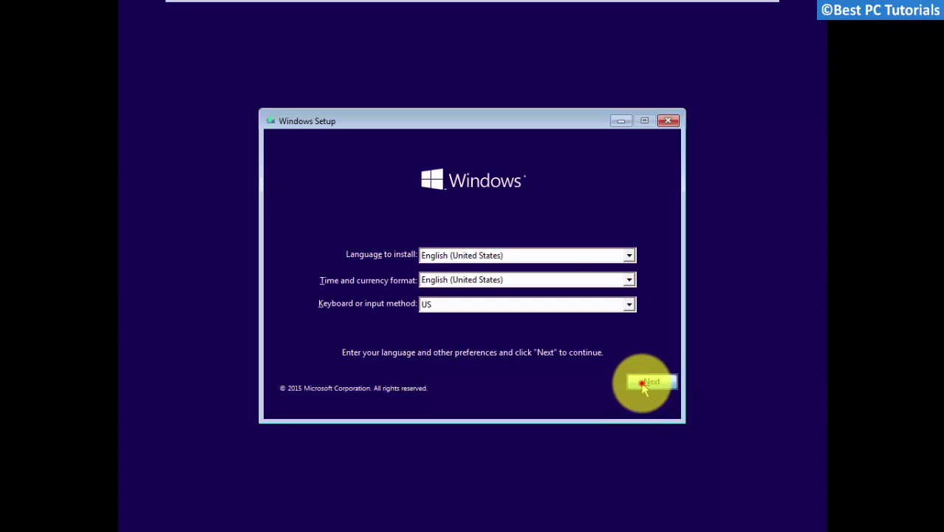
Keep English (US) settings, skip the product key, accept the license, and custom-install Windows to Drive 0's 20.0 GB unallocated space.
{"action": "left_click", "coordinate": [645, 384]}
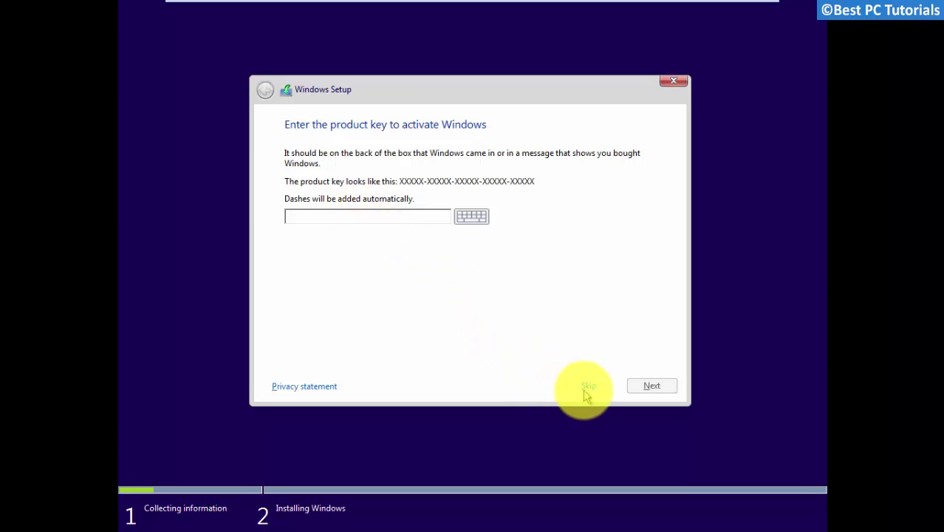
{"action": "left_click", "coordinate": [589, 385]}
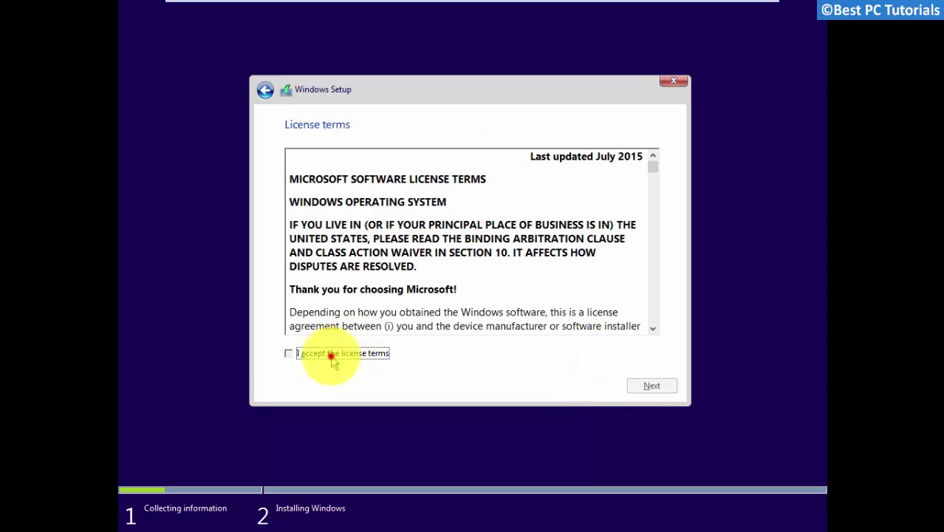
{"action": "left_click", "coordinate": [326, 354]}
{"action": "left_click", "coordinate": [665, 386]}
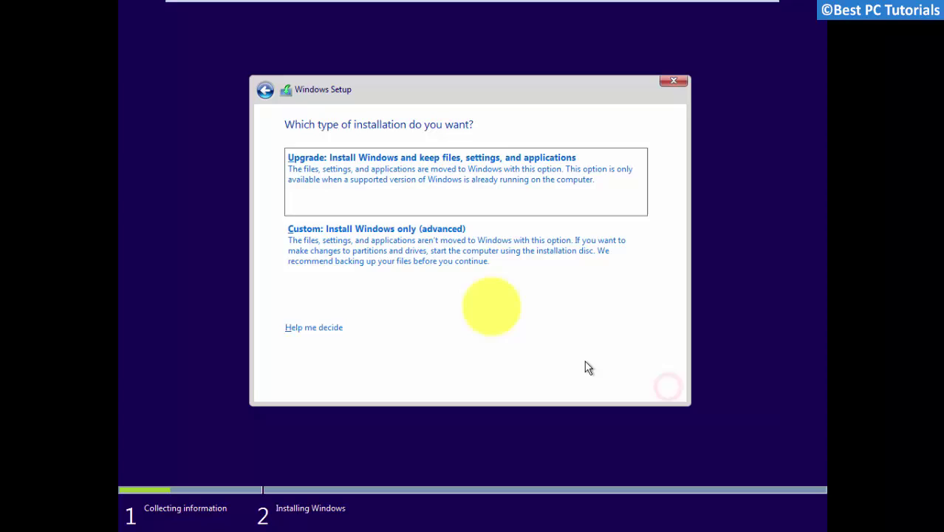
{"action": "left_click", "coordinate": [464, 244]}
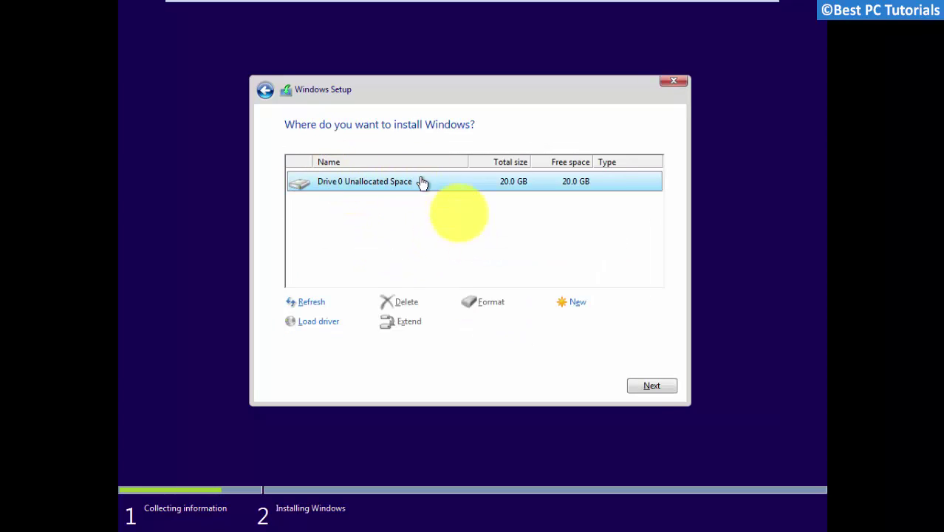
{"action": "left_click", "coordinate": [656, 390]}
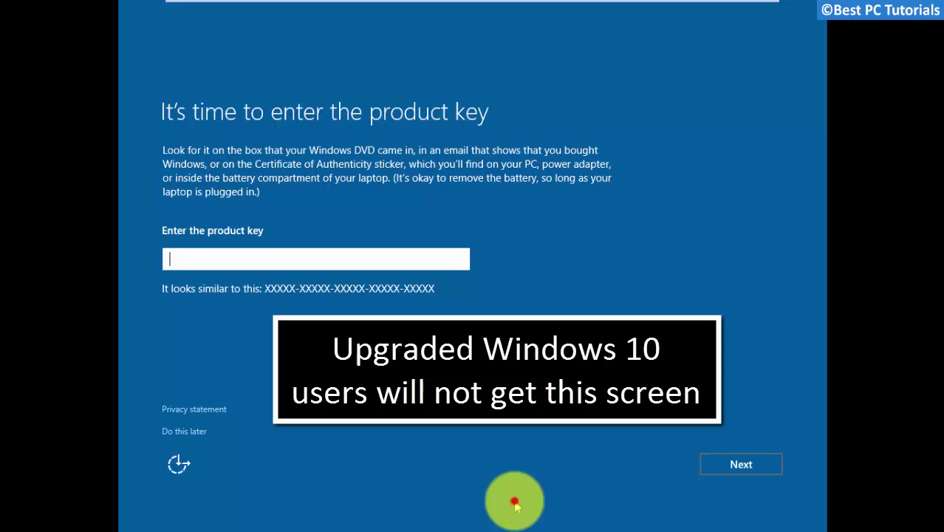
Postpone the product key, use Express settings, and create local account 'Best PC Tutorials' without a password.
{"action": "left_click", "coordinate": [181, 435]}
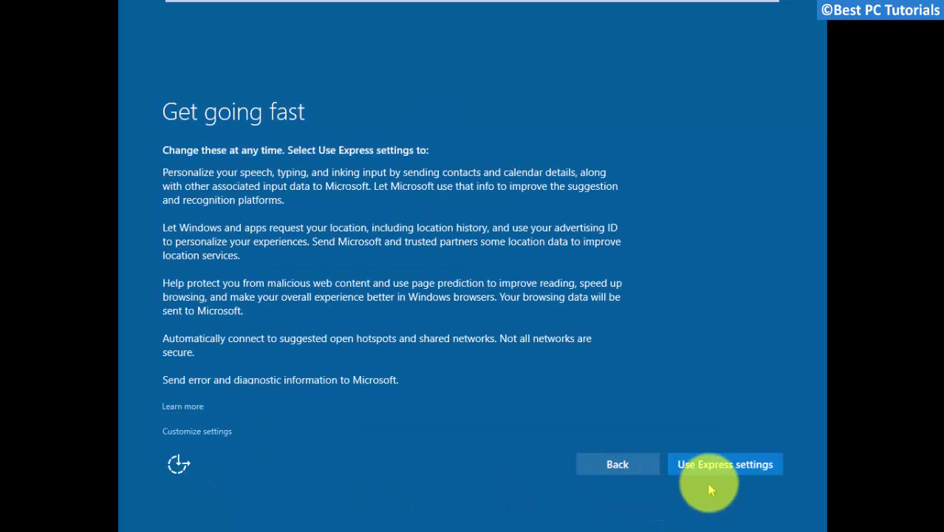
{"action": "left_click", "coordinate": [717, 464]}
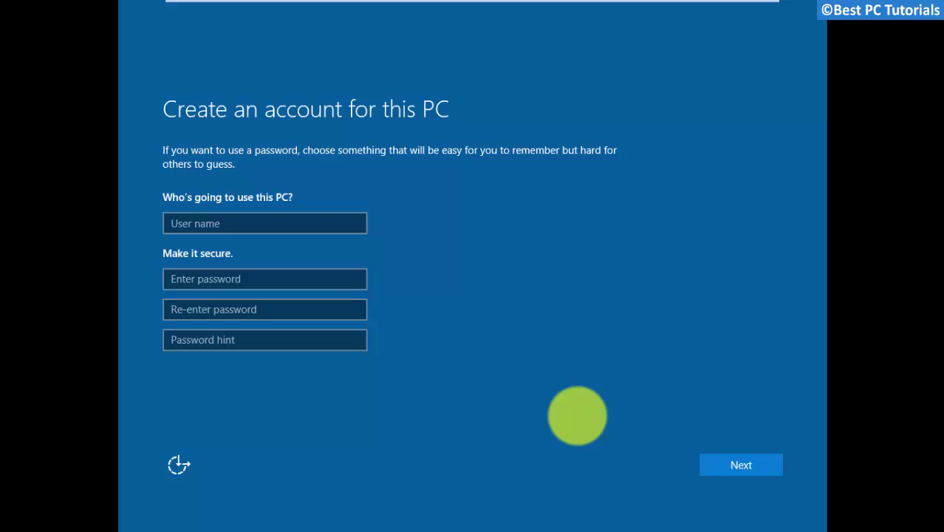
{"action": "left_click", "coordinate": [285, 223]}
{"action": "type", "text": "Best PC"}
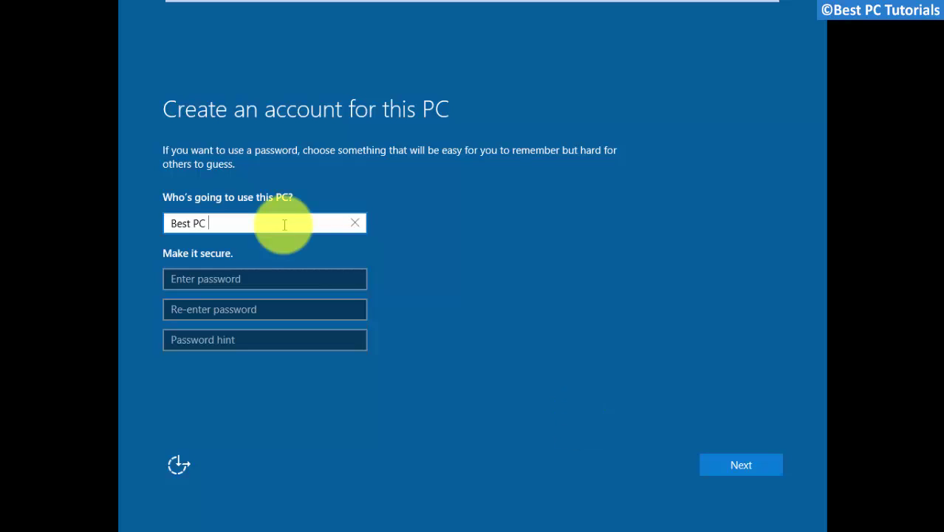
{"action": "type", "text": " Tutorials"}
{"action": "left_click", "coordinate": [722, 474]}
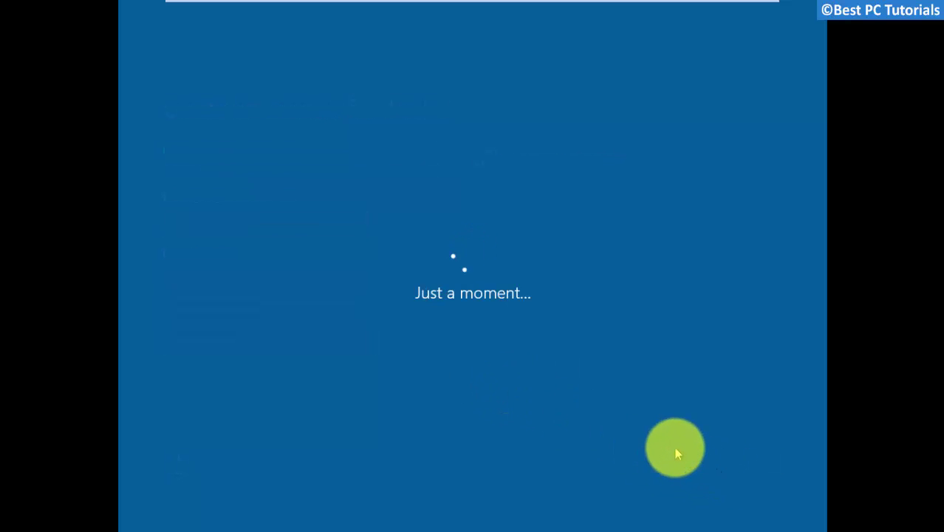